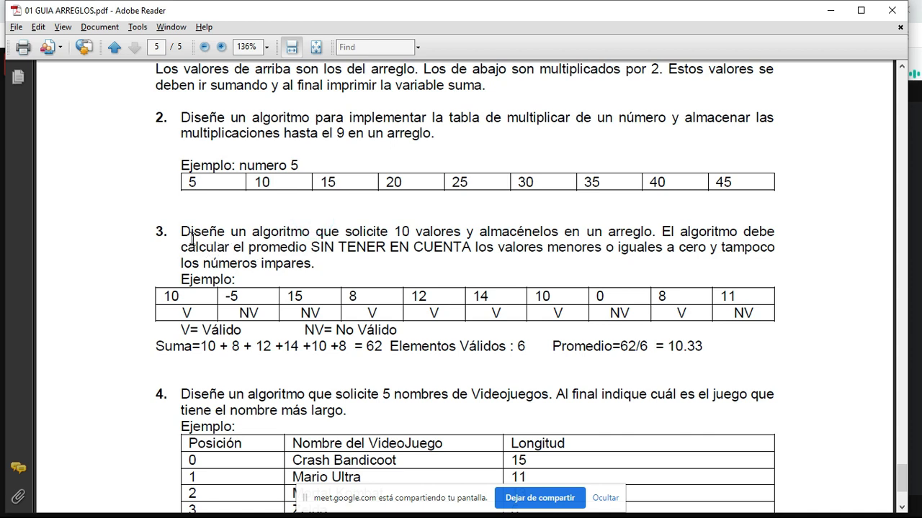
- Review the statement and worked example of exercise 3 in the arrays guide PDF
{"action": "left_click_drag", "start_coordinate": [183, 228], "coordinate": [763, 345]}
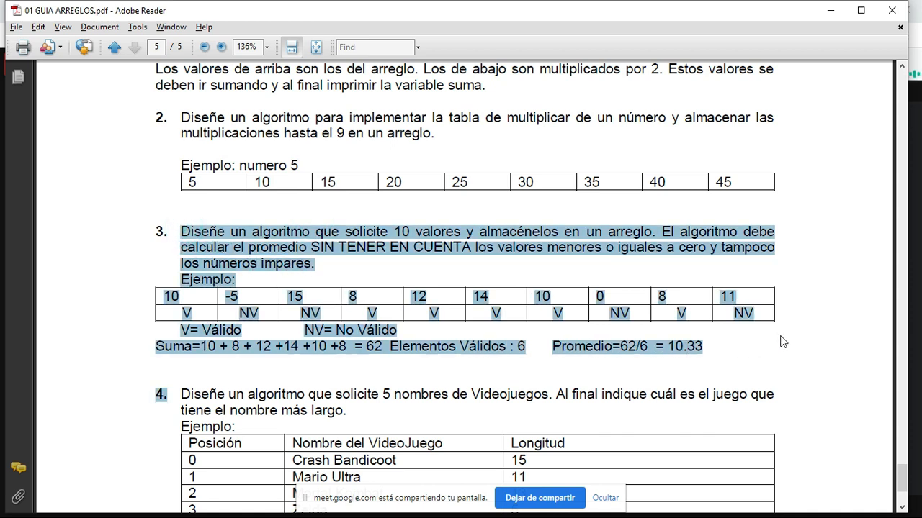
{"action": "left_click", "coordinate": [785, 342]}
{"action": "left_click_drag", "start_coordinate": [183, 229], "coordinate": [366, 274]}
{"action": "left_click", "coordinate": [367, 271]}
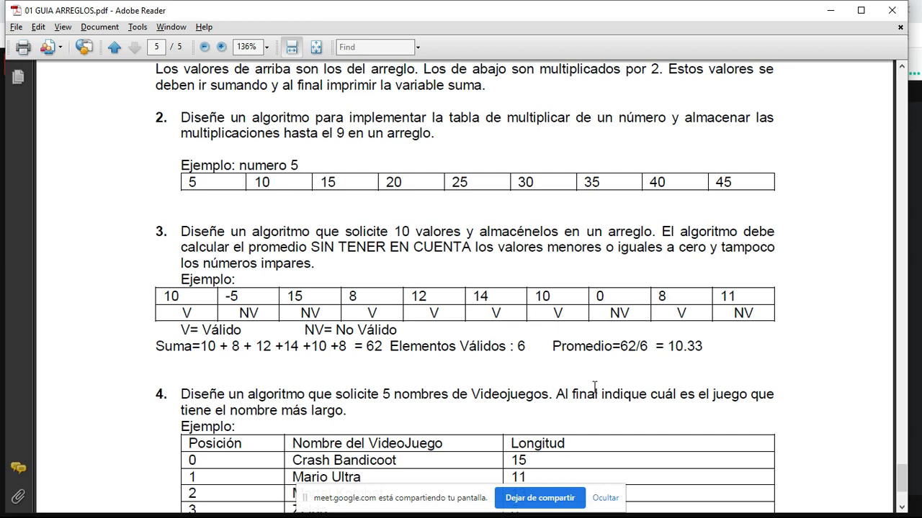
- Switch to Excel by searching for it in Windows, and create a blank workbook
{"action": "key", "text": "alt+Tab"}
{"action": "left_click", "coordinate": [456, 501]}
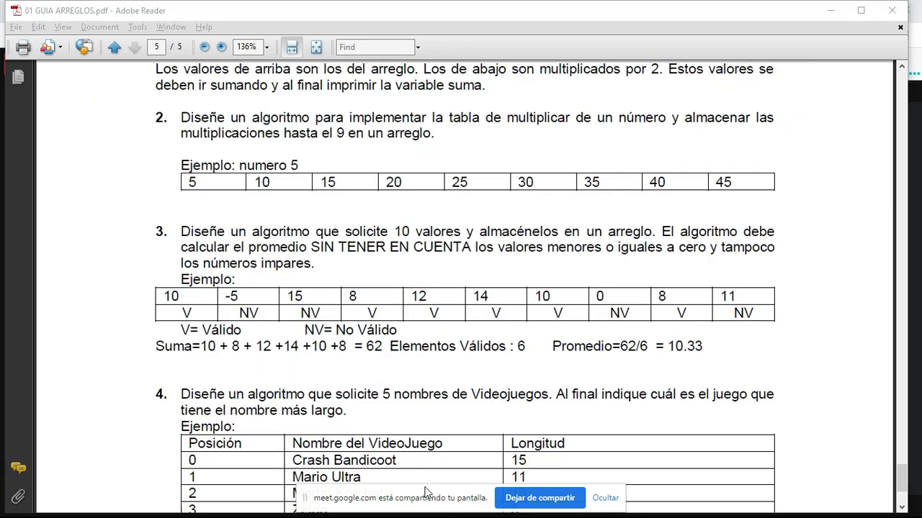
{"action": "left_click", "coordinate": [84, 505]}
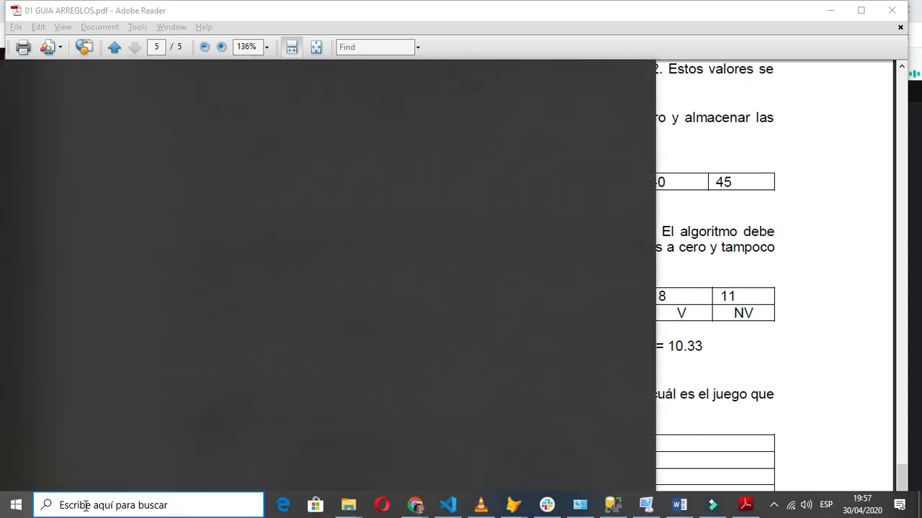
{"action": "type", "text": "excel"}
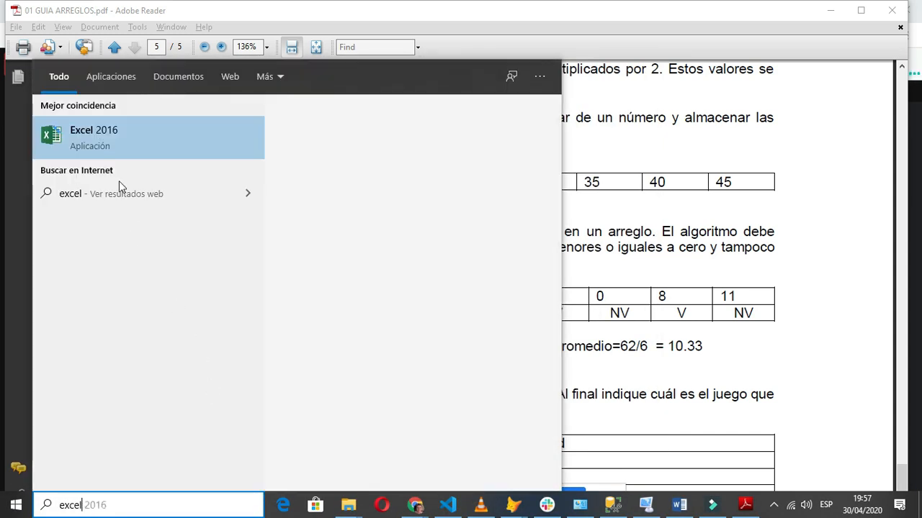
{"action": "left_click", "coordinate": [115, 149]}
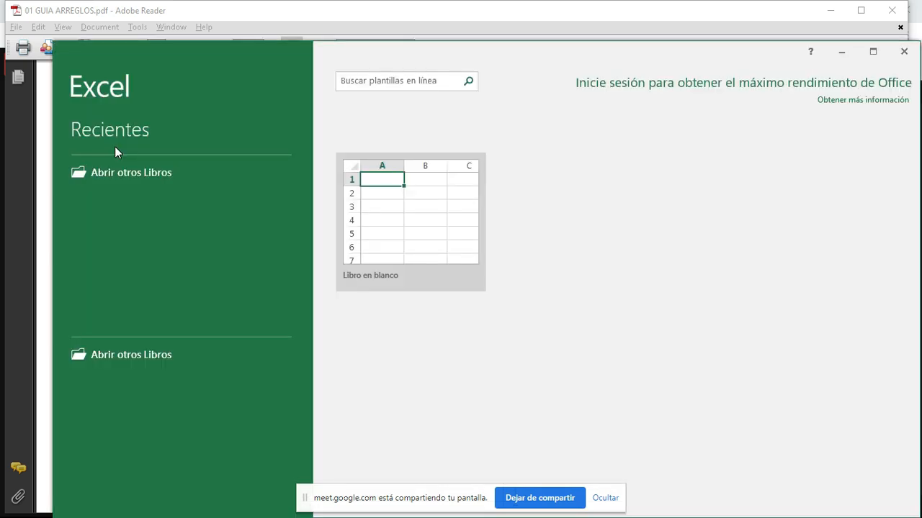
{"action": "left_click", "coordinate": [415, 229]}
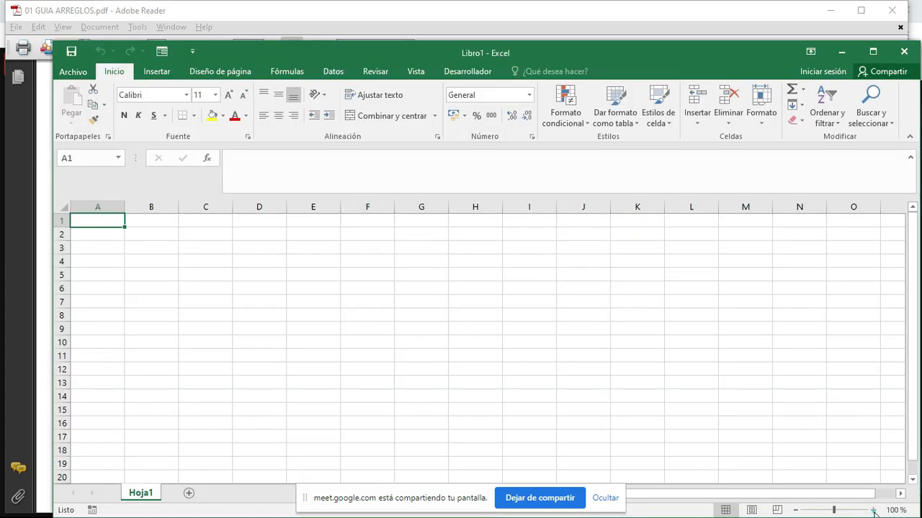
- Zoom the empty worksheet to 180% and maximize the workbook window
{"action": "left_click", "coordinate": [872, 509]}
{"action": "left_click", "coordinate": [873, 510]}
{"action": "left_click", "coordinate": [873, 510]}
{"action": "left_click", "coordinate": [872, 510]}
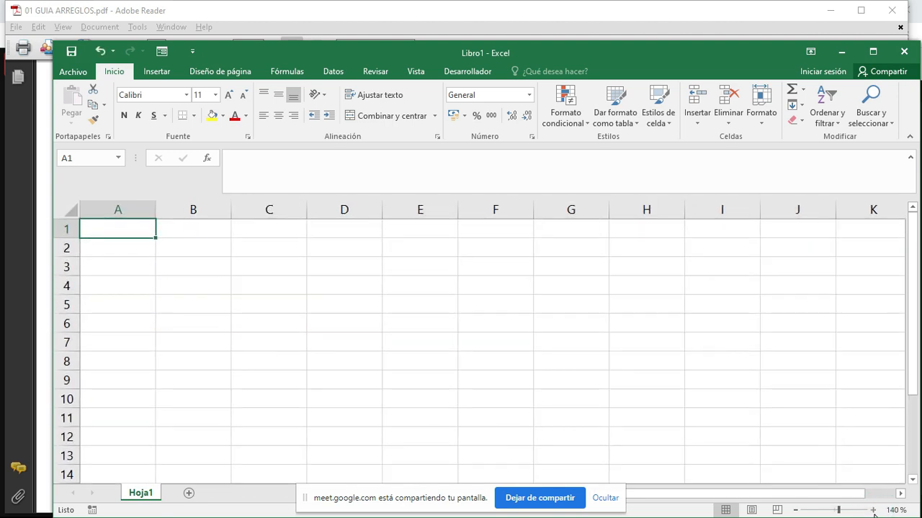
{"action": "left_click", "coordinate": [873, 510]}
{"action": "left_click", "coordinate": [872, 509]}
{"action": "left_click", "coordinate": [873, 509]}
{"action": "left_click", "coordinate": [872, 510]}
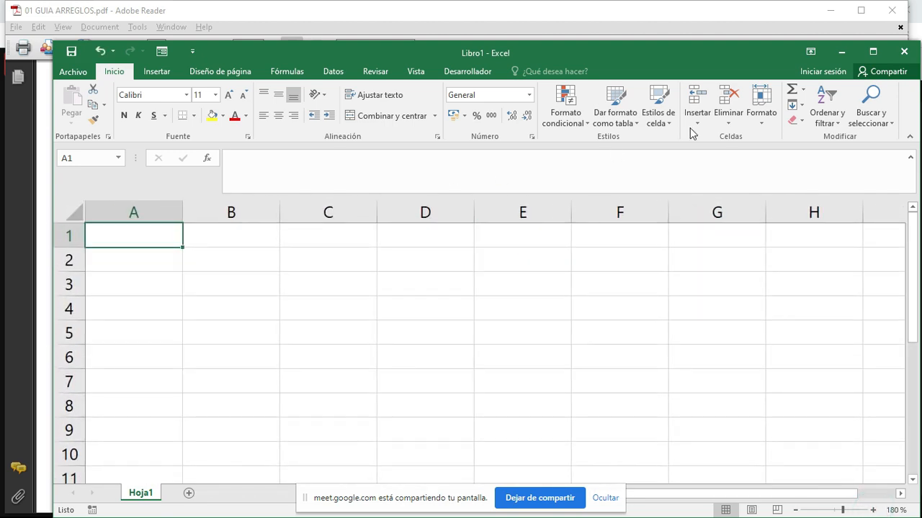
{"action": "left_click", "coordinate": [873, 52]}
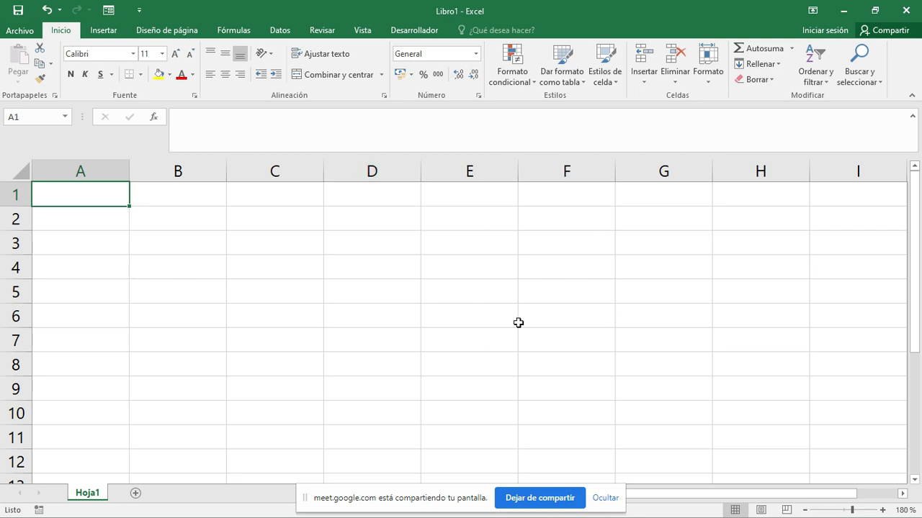
- Check exercise 3 in the PDF guide, and apply all borders to cells A1:A10 in the Excel sheet
{"action": "key", "text": "alt+Tab"}
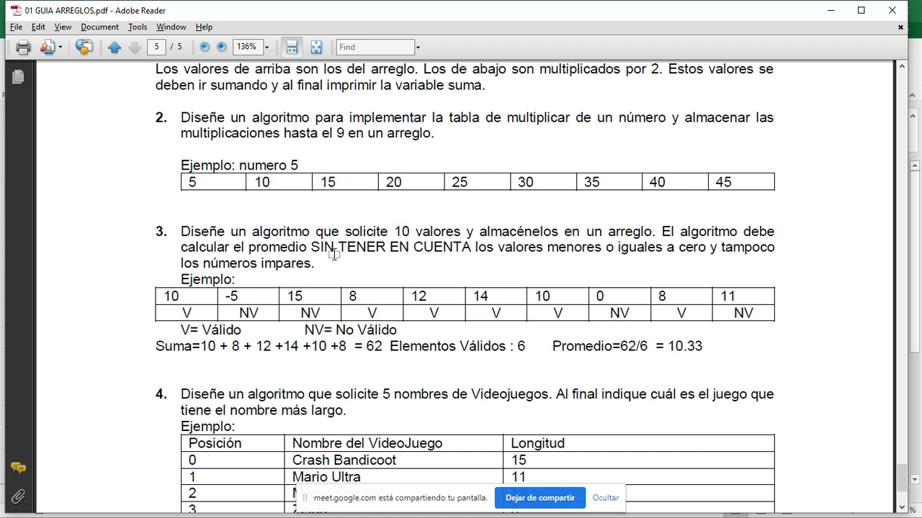
{"action": "key", "text": "alt+Tab"}
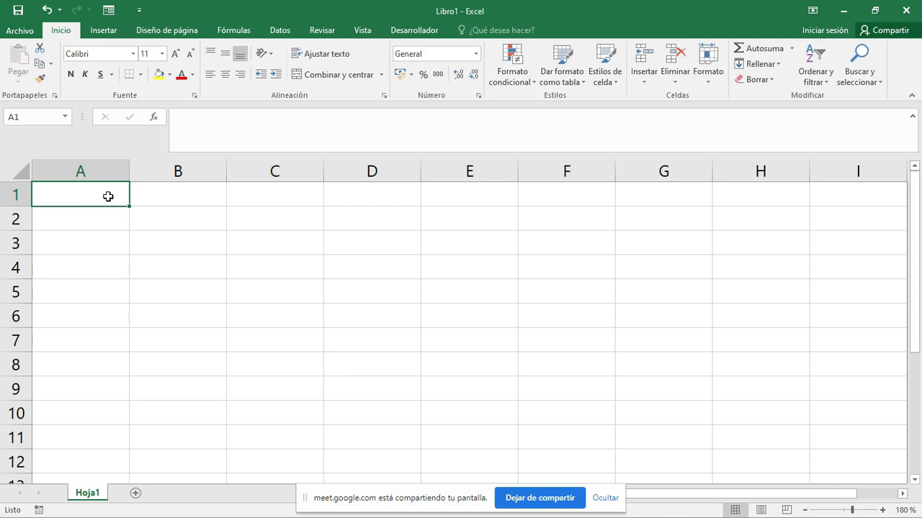
{"action": "left_click_drag", "start_coordinate": [107, 196], "coordinate": [113, 411]}
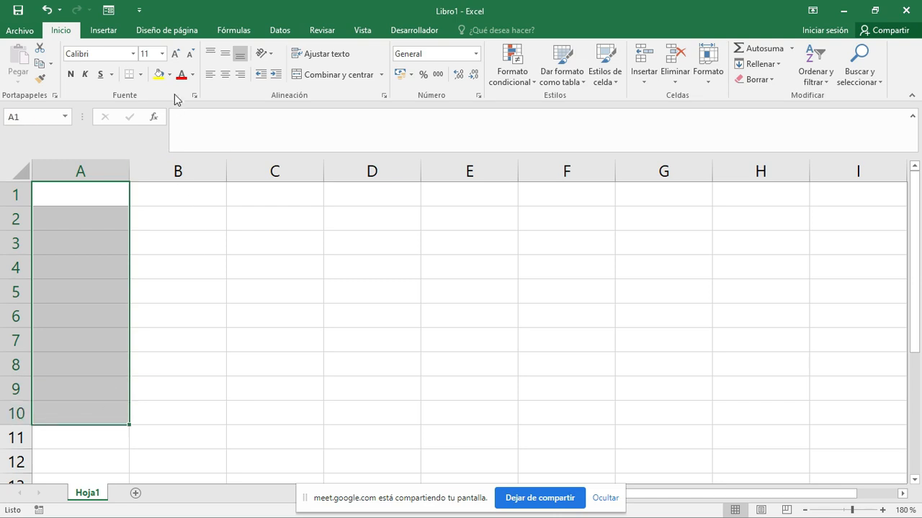
{"action": "left_click", "coordinate": [139, 74]}
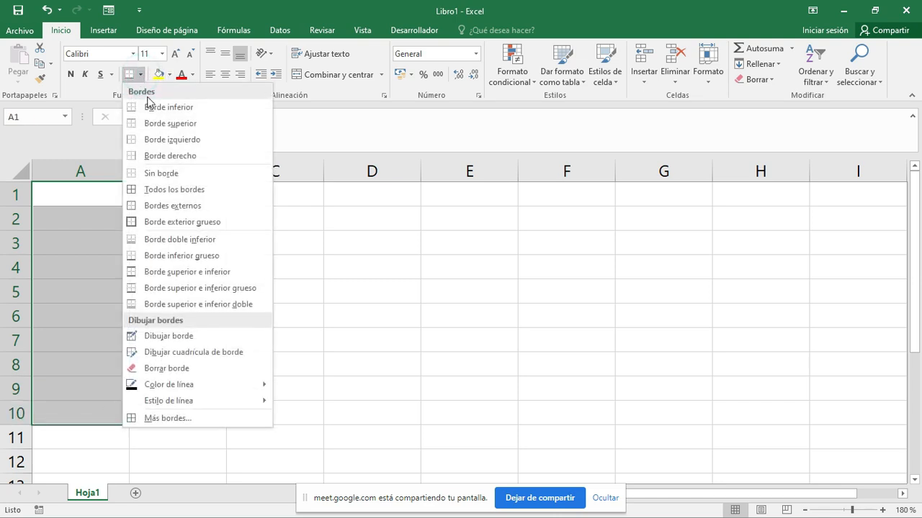
{"action": "left_click", "coordinate": [137, 222]}
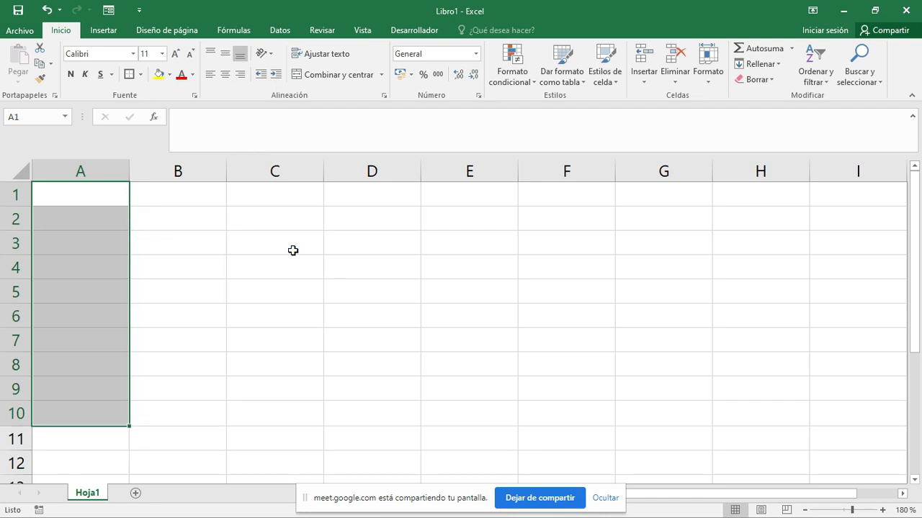
{"action": "left_click", "coordinate": [140, 74]}
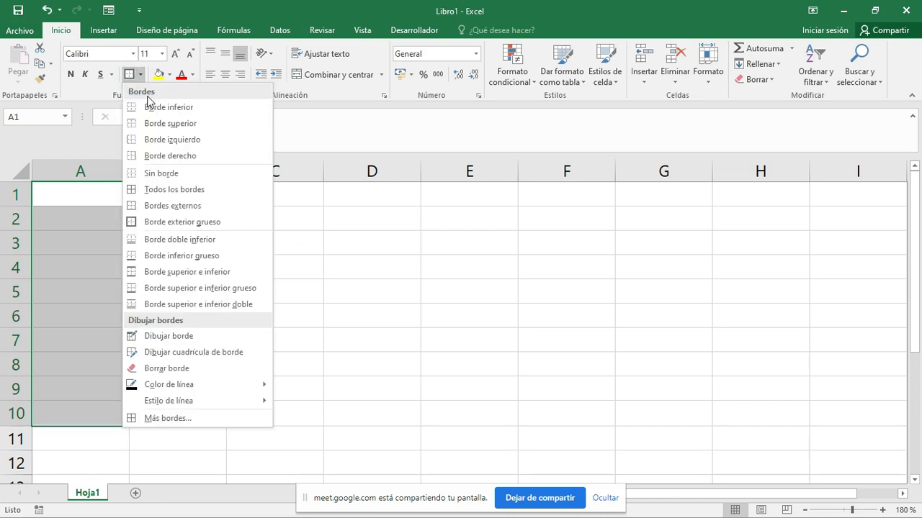
{"action": "left_click", "coordinate": [146, 191]}
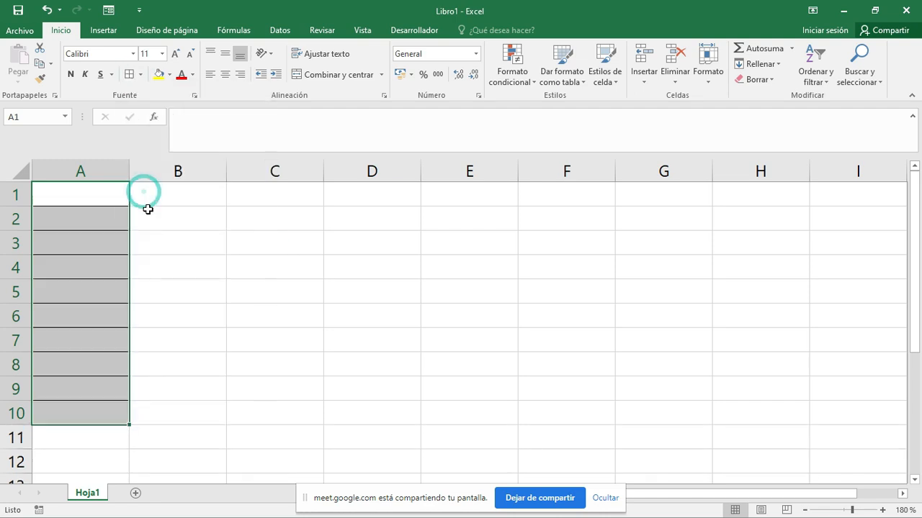
{"action": "left_click", "coordinate": [93, 199]}
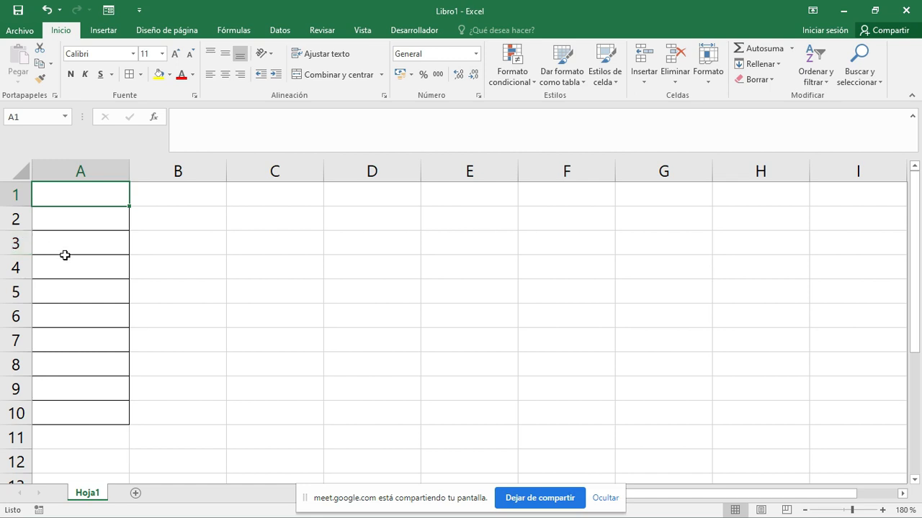
- Label the bordered column by entering "numeros" in cell A11
{"action": "left_click_drag", "start_coordinate": [77, 195], "coordinate": [69, 245]}
{"action": "left_click", "coordinate": [56, 436]}
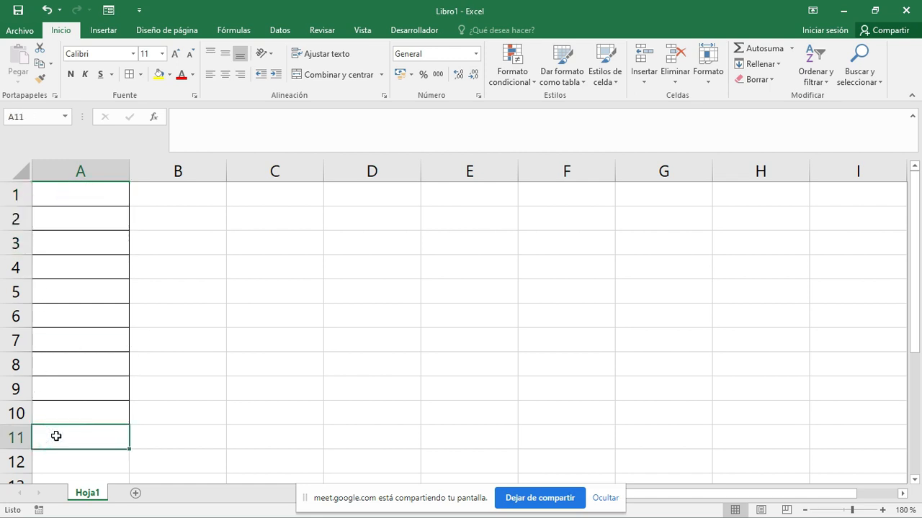
{"action": "type", "text": "numeros"}
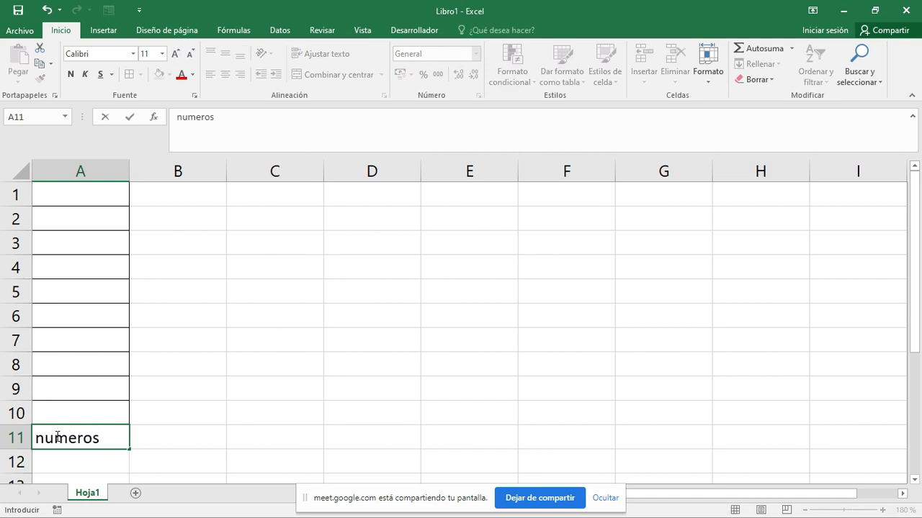
{"action": "key", "text": "Return"}
{"action": "key", "text": "Up"}
{"action": "key", "text": "Up"}
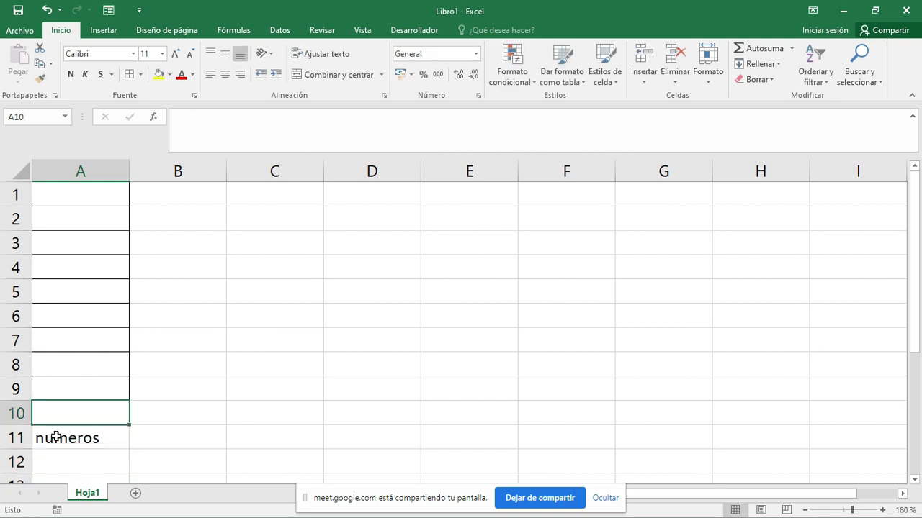
{"action": "key", "text": "shift+Up"}
{"action": "key", "text": "shift+Up"}
{"action": "key", "text": "shift+Up"}
{"action": "key", "text": "shift+Up"}
{"action": "key", "text": "shift+Up"}
{"action": "key", "text": "shift+Up"}
{"action": "key", "text": "shift+Up"}
{"action": "key", "text": "shift+Up"}
{"action": "key", "text": "shift+Up"}
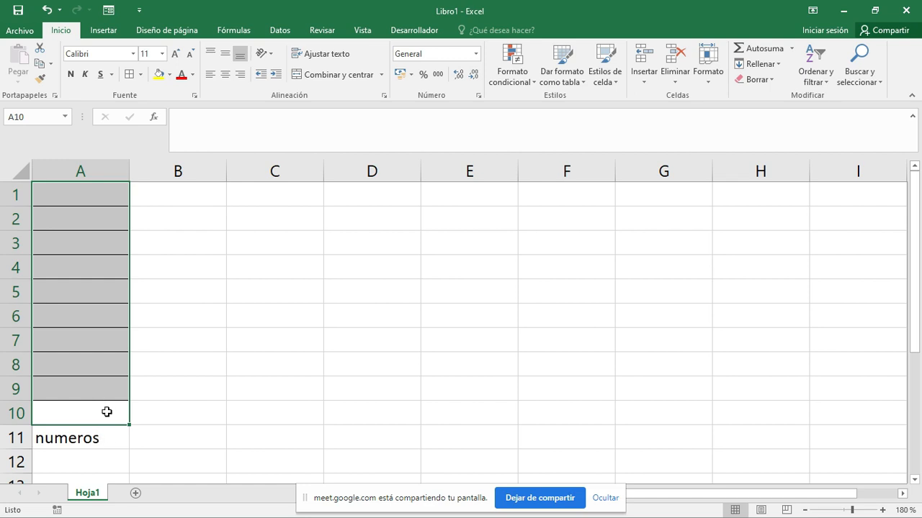
{"action": "left_click", "coordinate": [104, 410]}
- Enter the first three values of exercise 3's example, 10, -5 and 15, in cells A1:A3
{"action": "left_click", "coordinate": [105, 198]}
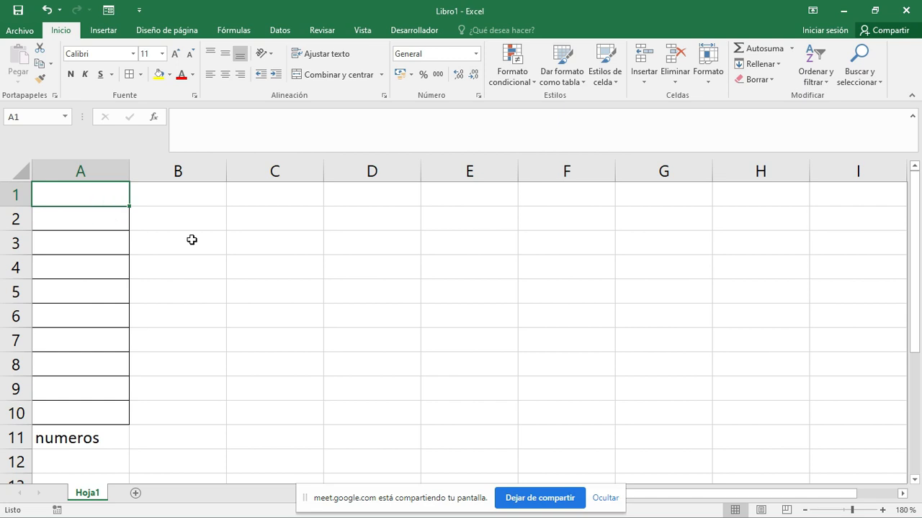
{"action": "key", "text": "alt+Tab"}
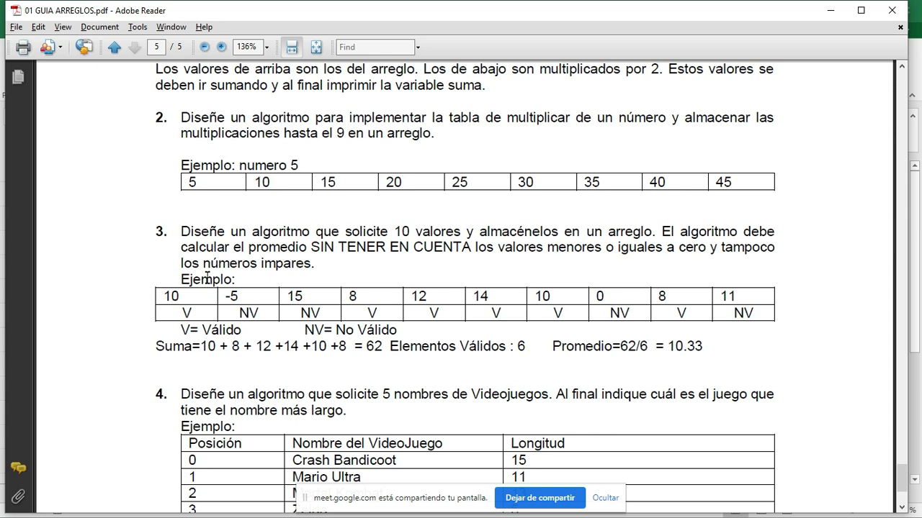
{"action": "key", "text": "alt+Tab"}
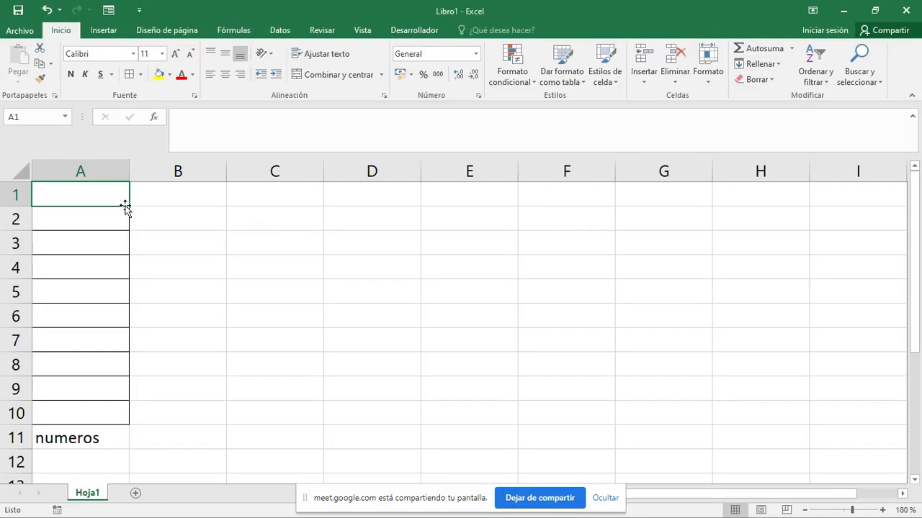
{"action": "type", "text": "10"}
{"action": "key", "text": "Return"}
{"action": "type", "text": "-5"}
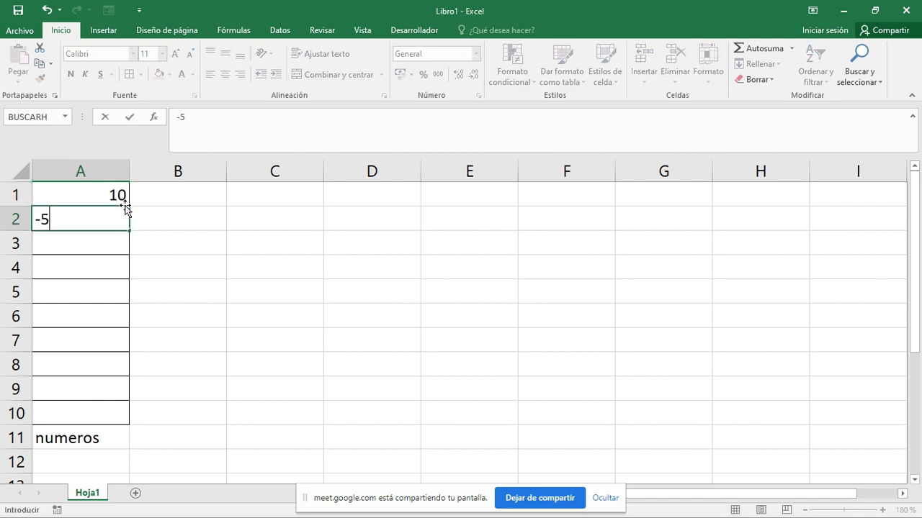
{"action": "key", "text": "Return"}
{"action": "type", "text": "15"}
{"action": "key", "text": "Return"}
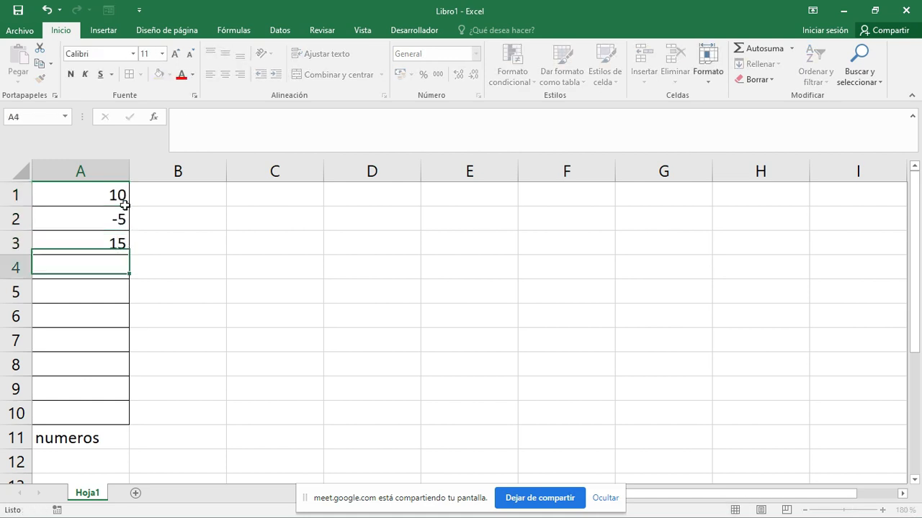
- Check the example in the PDF guide and enter its next values, 8, 12, 14 and 10, in cells A4:A7
{"action": "key", "text": "alt+Tab"}
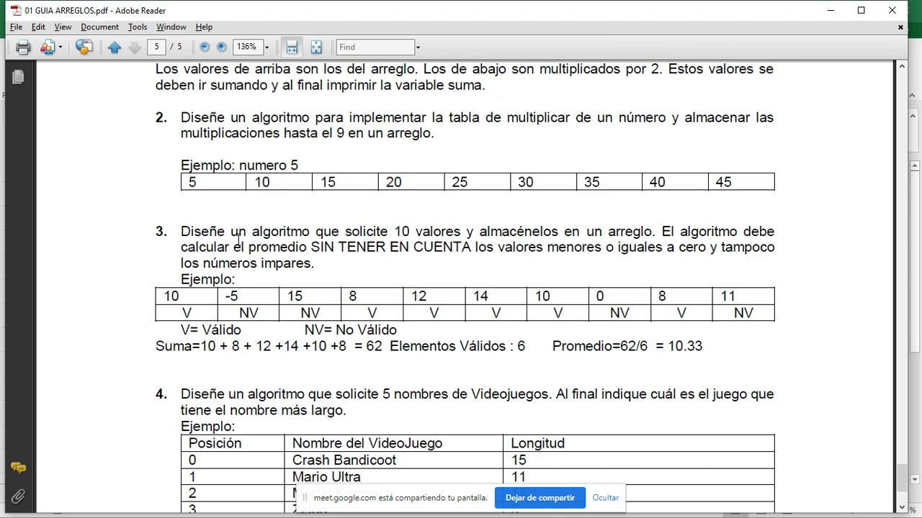
{"action": "key", "text": "alt+Tab"}
{"action": "type", "text": "8"}
{"action": "key", "text": "Return"}
{"action": "type", "text": "12"}
{"action": "key", "text": "Return"}
{"action": "type", "text": "14"}
{"action": "key", "text": "Return"}
{"action": "type", "text": "10"}
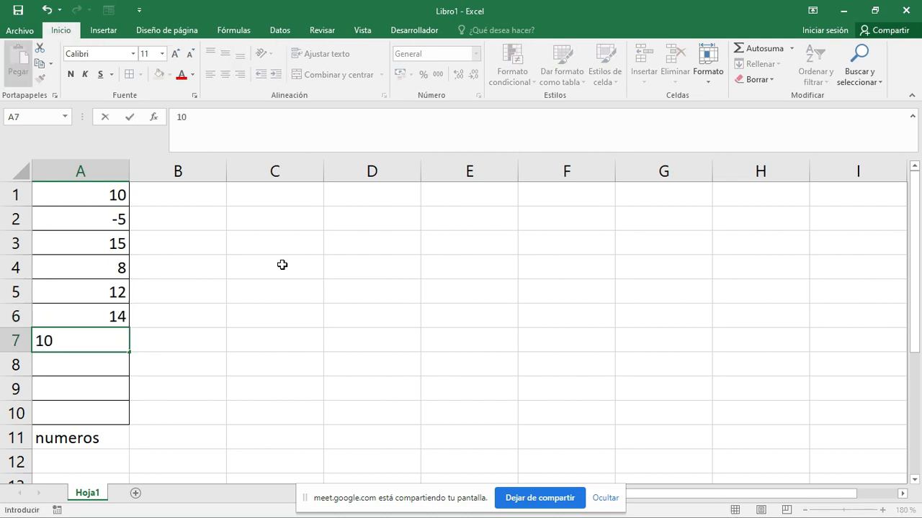
{"action": "left_click", "coordinate": [87, 363]}
- Check the last example values in the PDF guide and enter 0, 8 and 11 in cells A8:A10
{"action": "key", "text": "alt+Tab"}
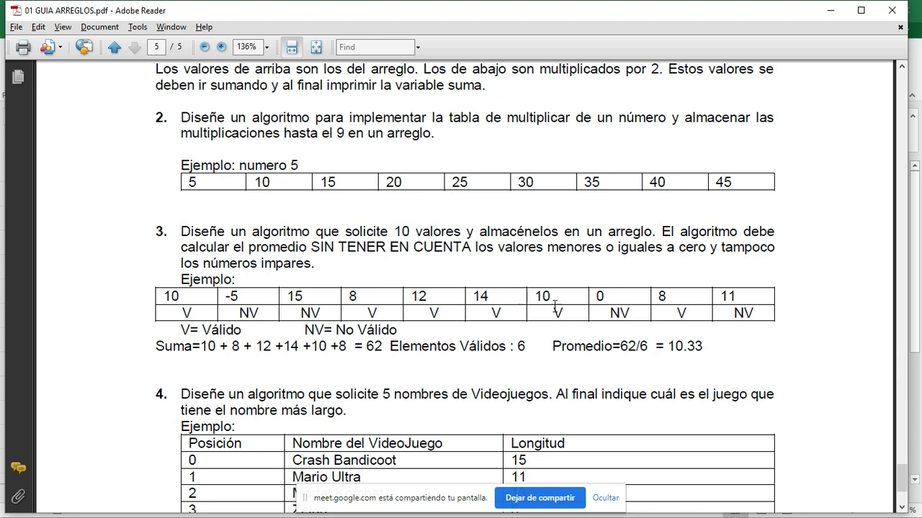
{"action": "key", "text": "alt+Tab"}
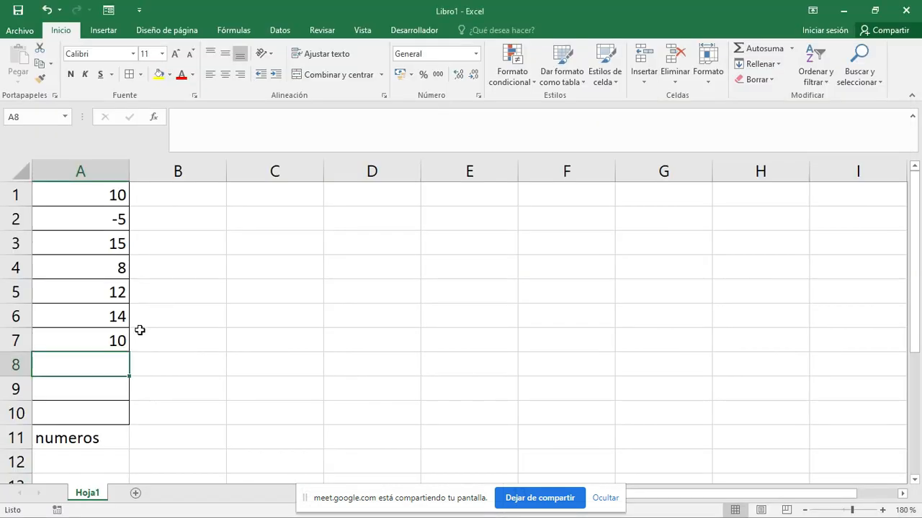
{"action": "type", "text": "0"}
{"action": "key", "text": "Return"}
{"action": "type", "text": "8"}
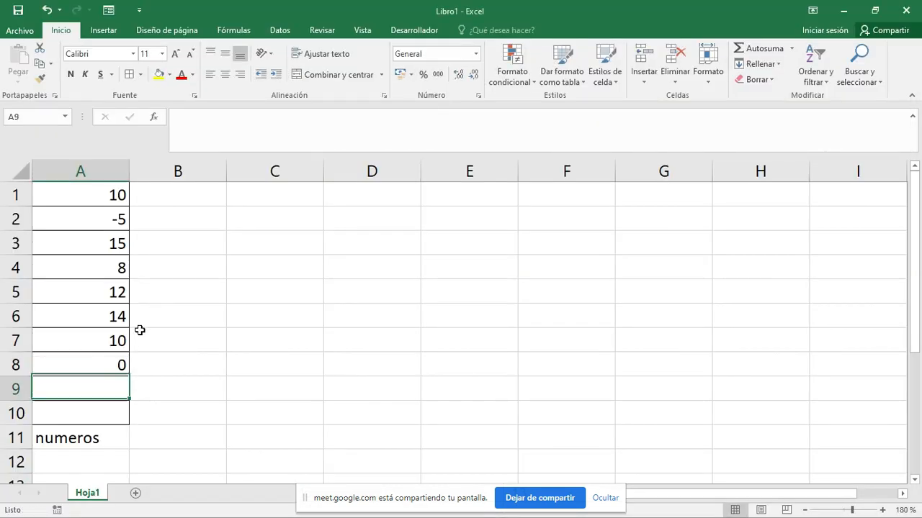
{"action": "key", "text": "Return"}
{"action": "type", "text": "11"}
{"action": "key", "text": "Return"}
{"action": "key", "text": "Return"}
{"action": "key", "text": "Up"}
{"action": "key", "text": "Up"}
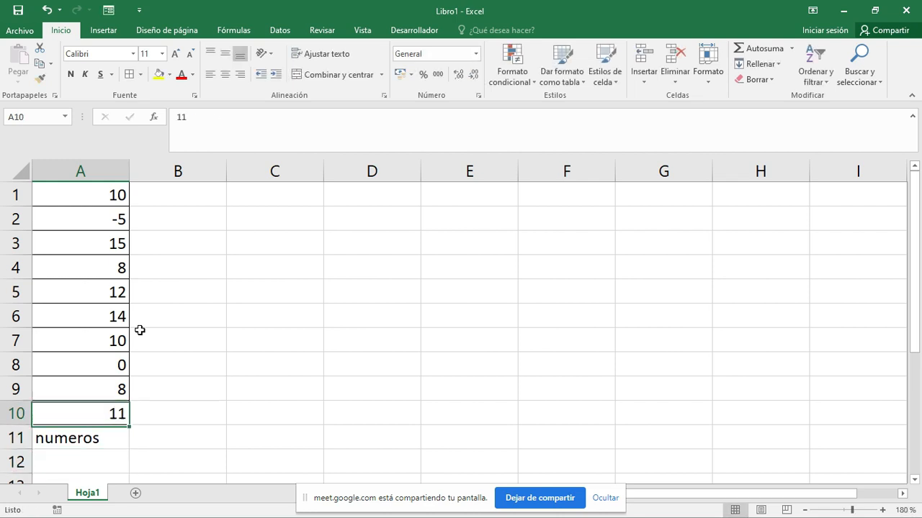
{"action": "key", "text": "shift+Up"}
{"action": "key", "text": "shift+Up"}
{"action": "key", "text": "shift+Up"}
{"action": "key", "text": "shift+Up"}
{"action": "key", "text": "shift+Up"}
{"action": "key", "text": "shift+Up"}
{"action": "key", "text": "shift+Up"}
{"action": "key", "text": "shift+Up"}
{"action": "key", "text": "shift+Up"}
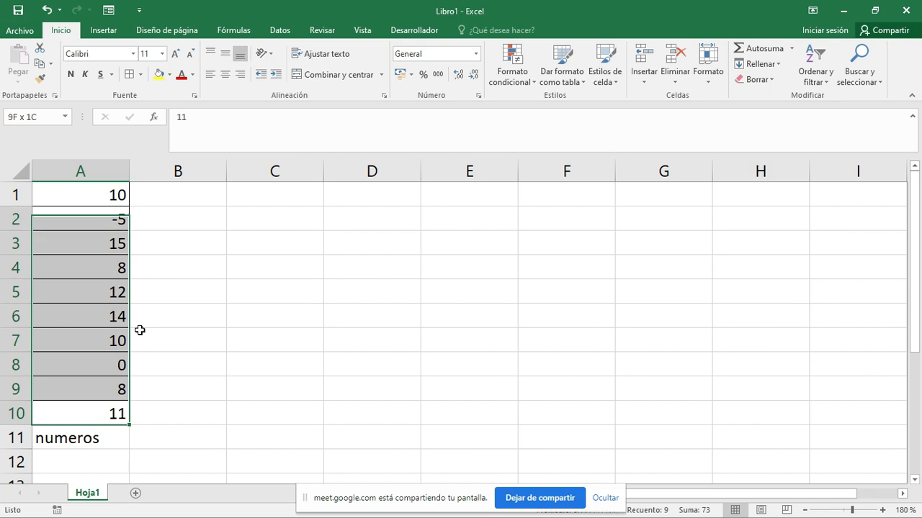
{"action": "key", "text": "Down"}
{"action": "key", "text": "Up"}
{"action": "key", "text": "Up"}
{"action": "key", "text": "Up"}
{"action": "key", "text": "Up"}
{"action": "key", "text": "Up"}
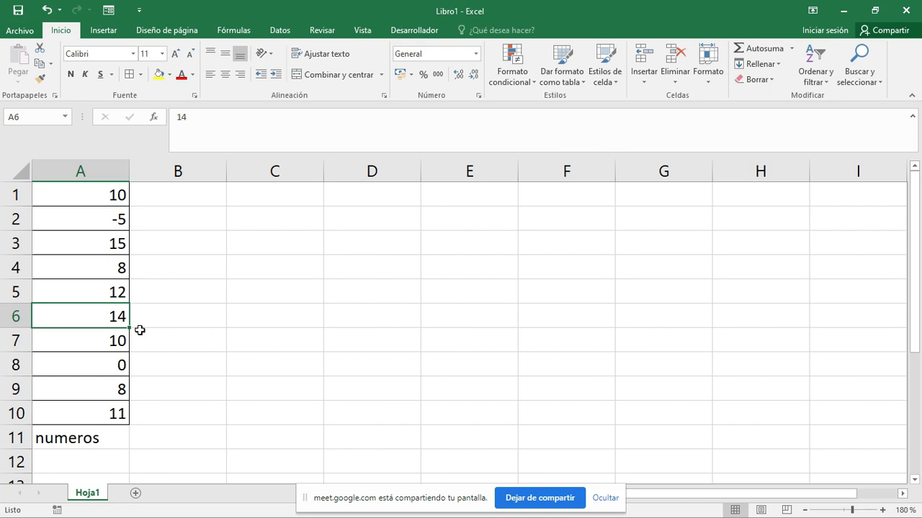
- Review the ten example values in cells A1:A10, selecting the whole range and returning to the first value
{"action": "key", "text": "Right"}
{"action": "key", "text": "Left"}
{"action": "key", "text": "Up"}
{"action": "key", "text": "Up"}
{"action": "key", "text": "Up"}
{"action": "key", "text": "Up"}
{"action": "key", "text": "Up"}
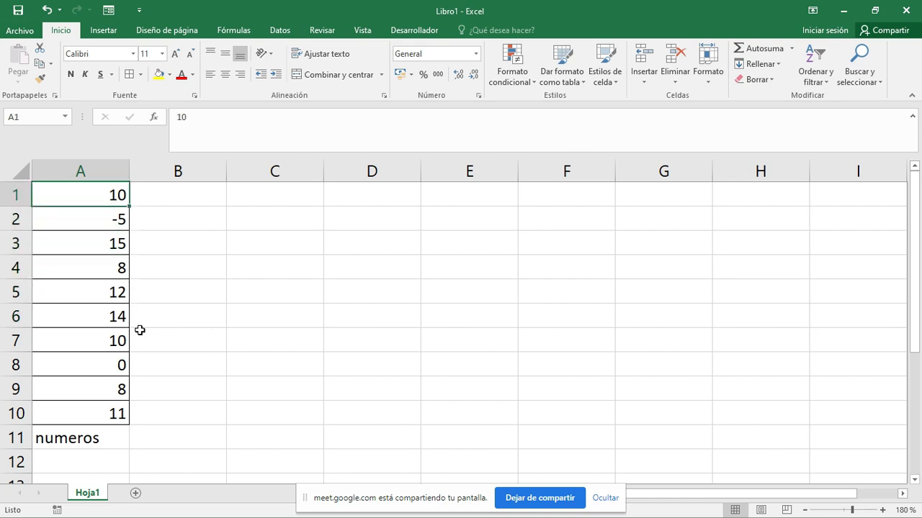
{"action": "key", "text": "shift+Down"}
{"action": "key", "text": "shift+Down"}
{"action": "key", "text": "shift+Down"}
{"action": "key", "text": "shift+Down"}
{"action": "key", "text": "shift+Down"}
{"action": "key", "text": "shift+Down"}
{"action": "key", "text": "shift+Down"}
{"action": "key", "text": "shift+Down"}
{"action": "key", "text": "shift+Down"}
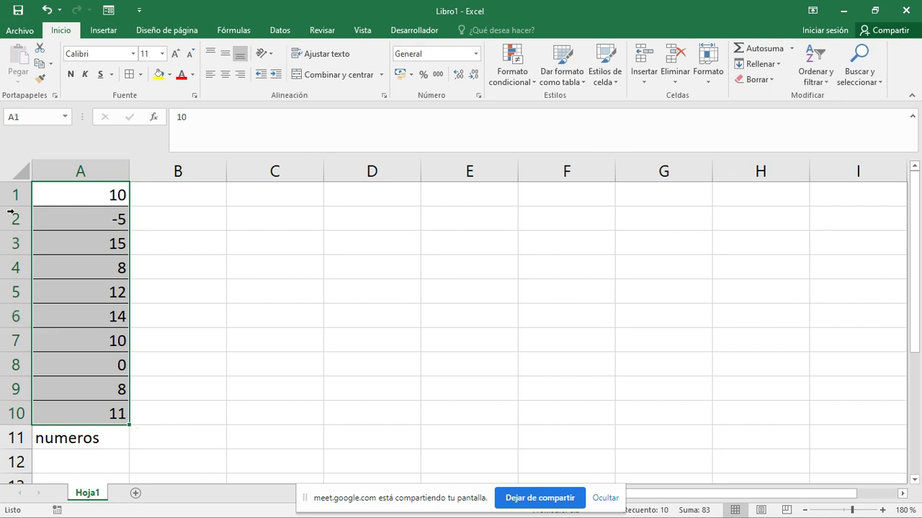
{"action": "left_click", "coordinate": [93, 332]}
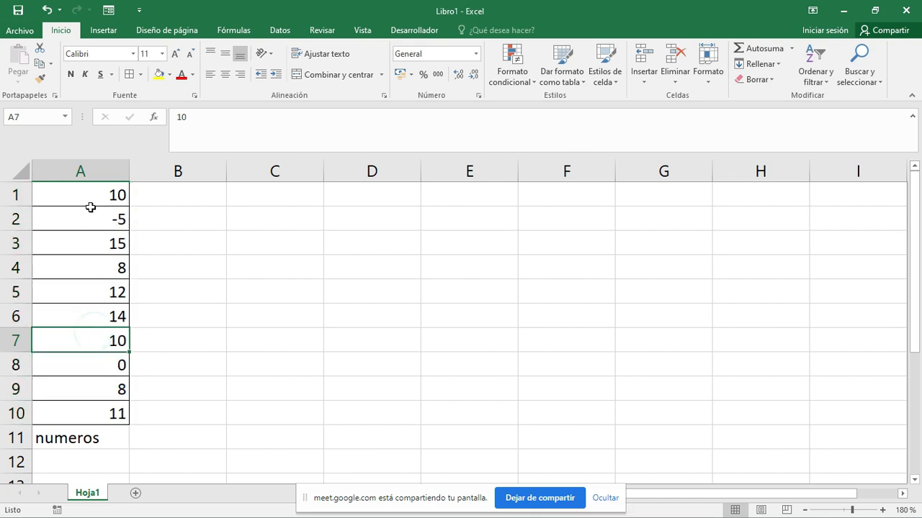
{"action": "left_click", "coordinate": [97, 196]}
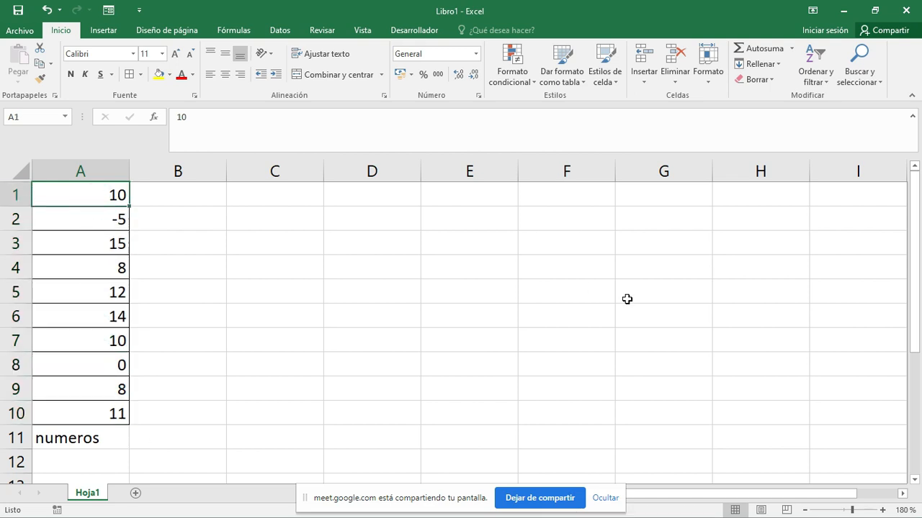
- Check exercise 3's conditions in the PDF guide and mark the first value as valid with "x" in cell B1
{"action": "key", "text": "Right"}
{"action": "key", "text": "alt+Tab"}
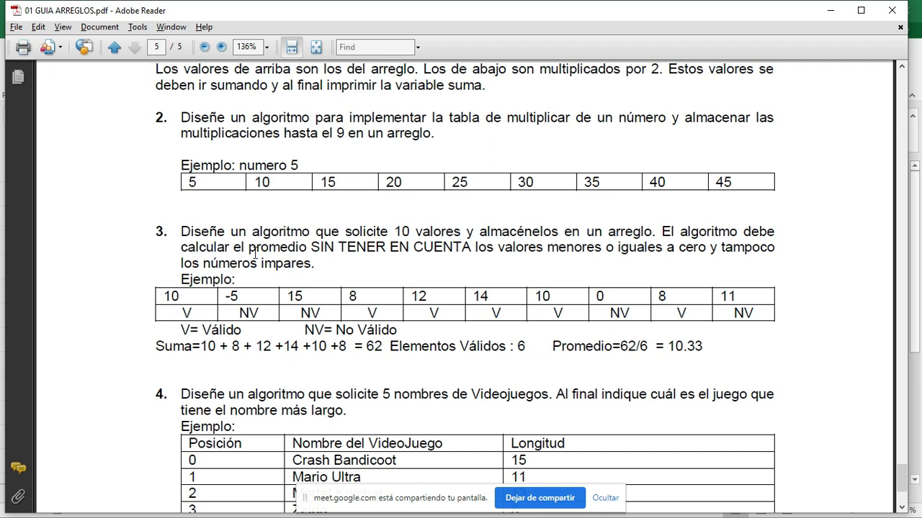
{"action": "key", "text": "alt+Tab"}
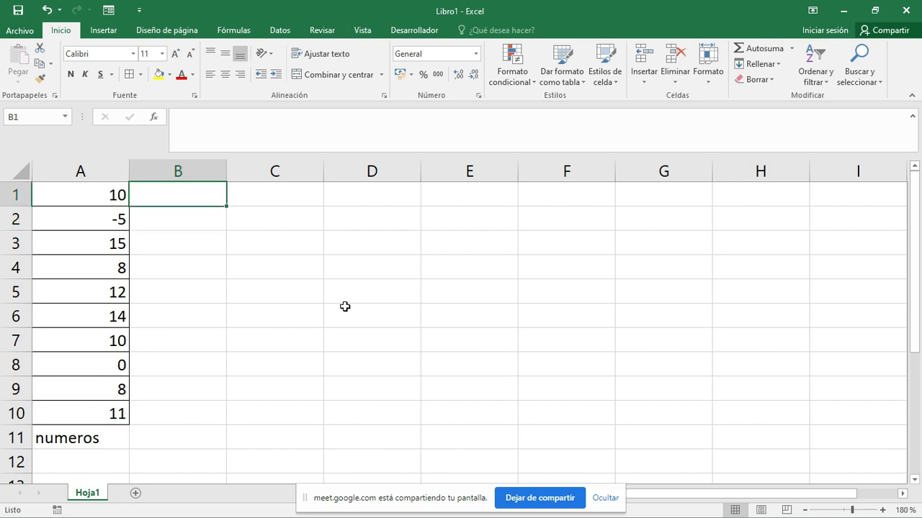
{"action": "key", "text": "Down"}
{"action": "key", "text": "Up"}
{"action": "key", "text": "Left"}
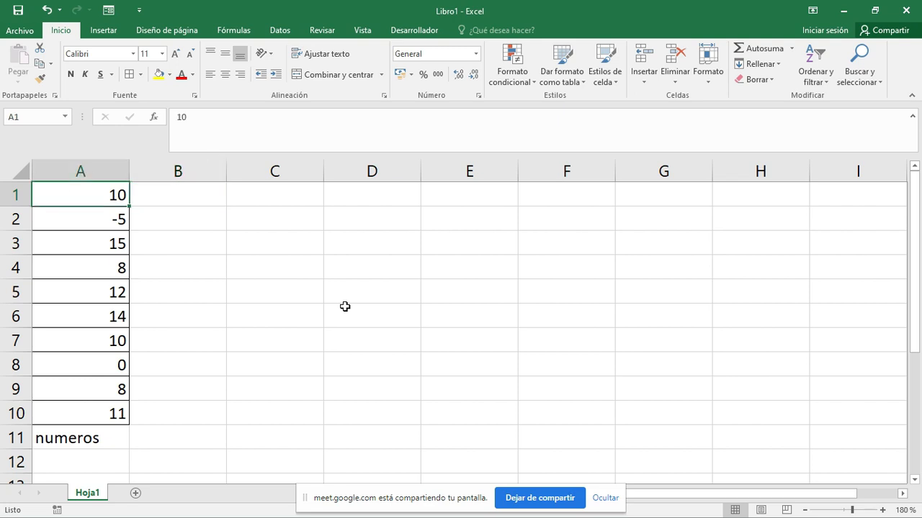
{"action": "key", "text": "Right"}
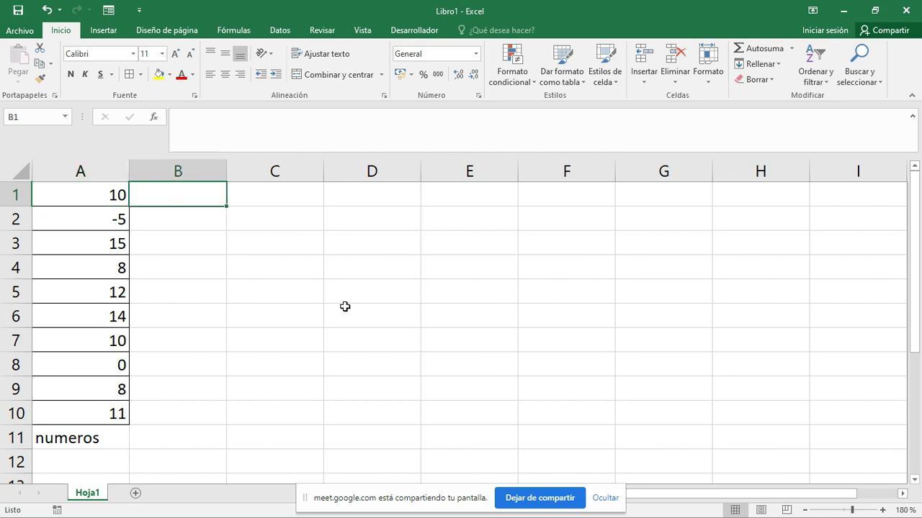
{"action": "type", "text": "x"}
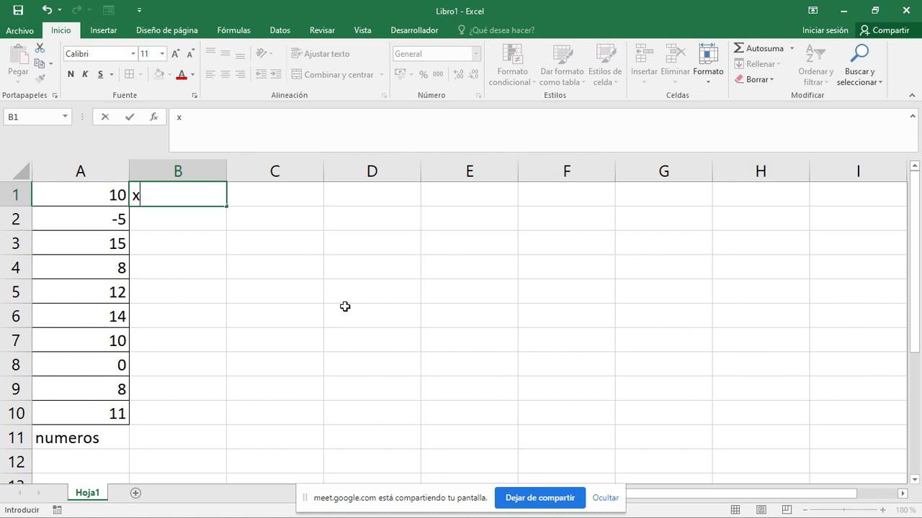
{"action": "key", "text": "Return"}
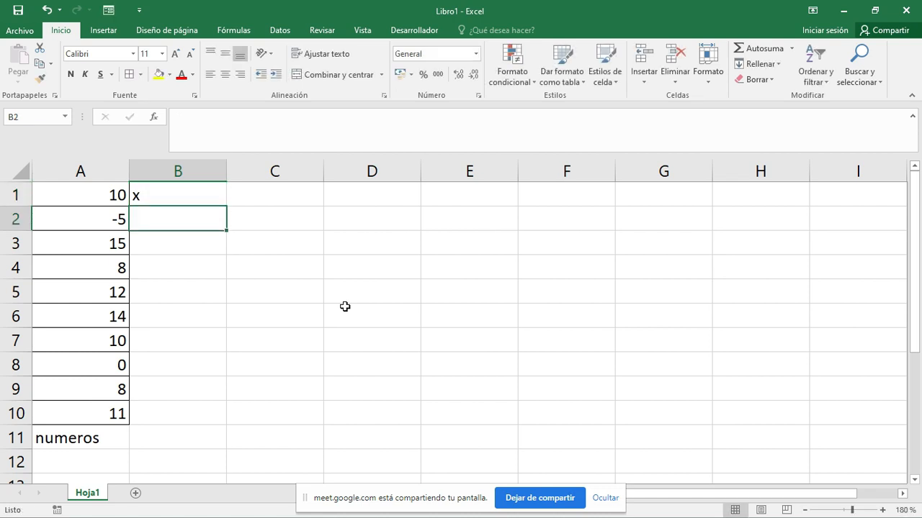
- Check the value in A2 against exercise 3's rule in the PDF guide, highlighting the words "SIN TENER EN CUENTA"
{"action": "key", "text": "Up"}
{"action": "key", "text": "Down"}
{"action": "key", "text": "Left"}
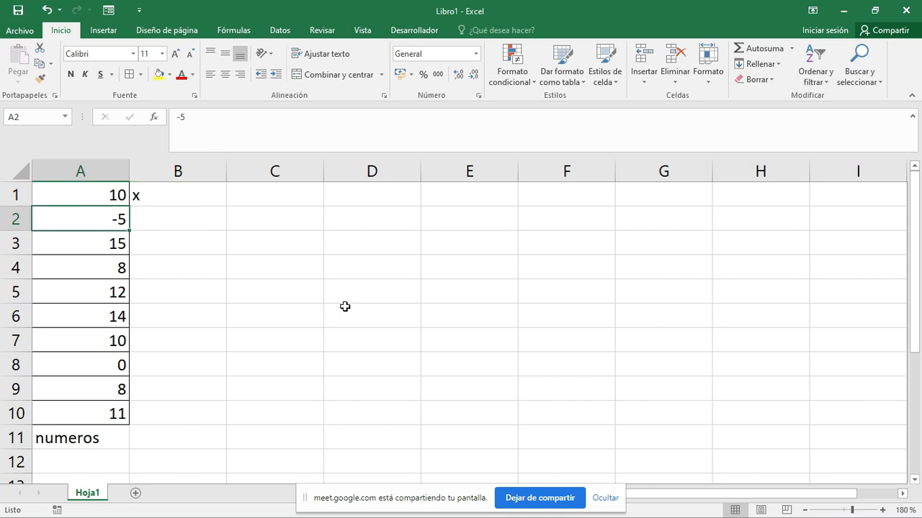
{"action": "key", "text": "Right"}
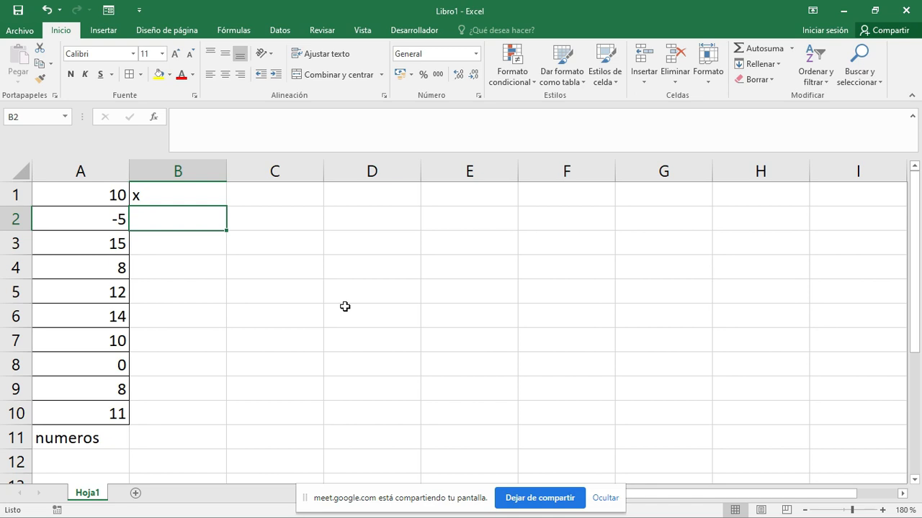
{"action": "key", "text": "alt+Tab"}
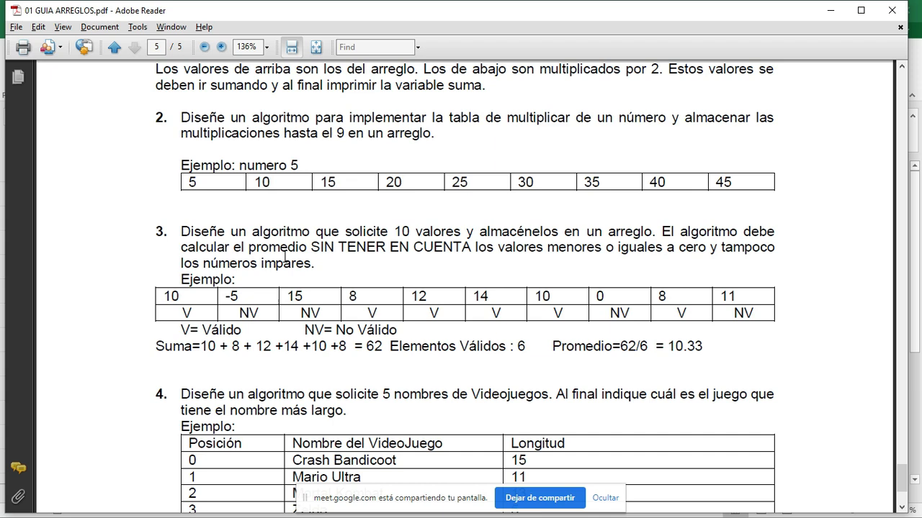
{"action": "left_click_drag", "start_coordinate": [309, 247], "coordinate": [436, 248]}
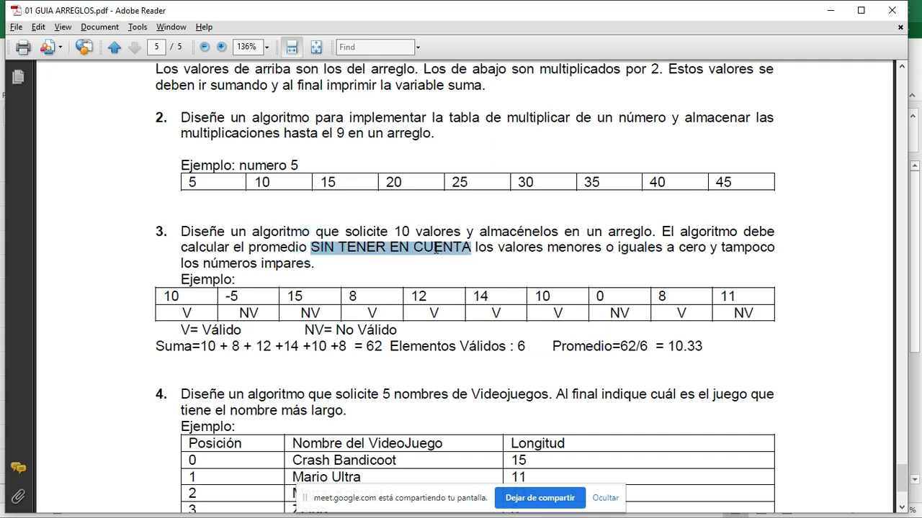